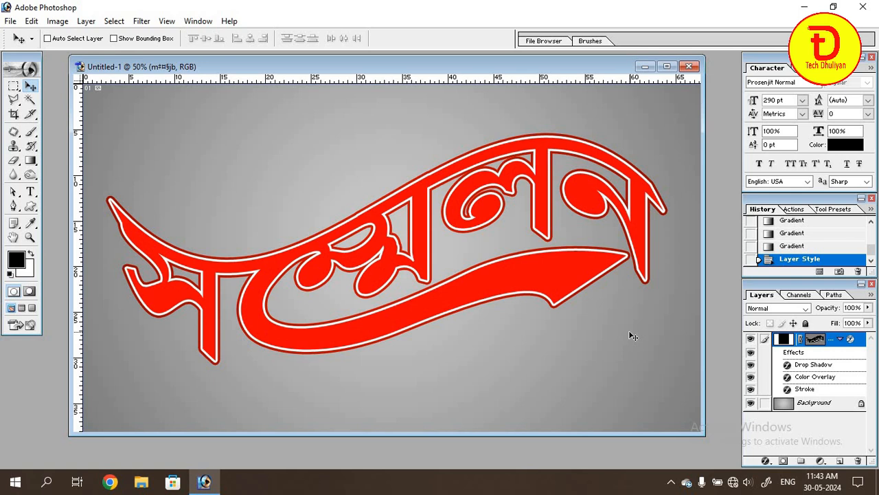
# Hide the existing red lettering layer, then add the text সম্মেলন and centre it on the canvas.
pyautogui.press('p')
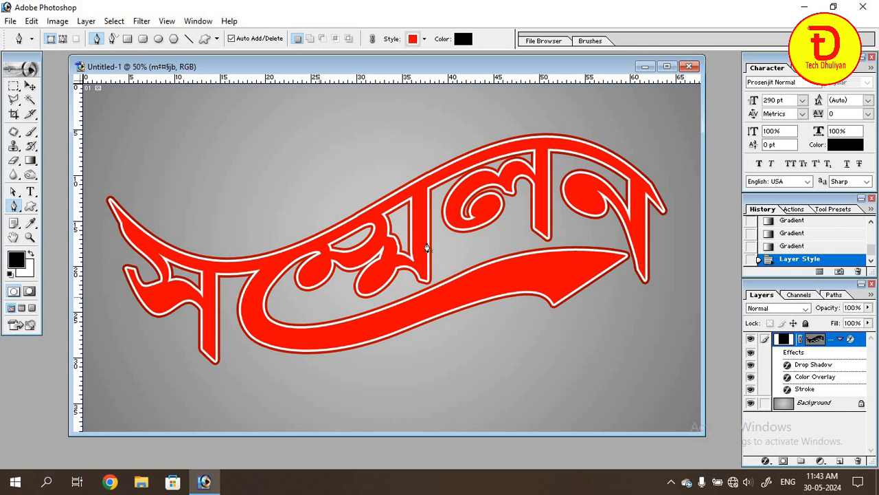
pyautogui.click(751, 339)
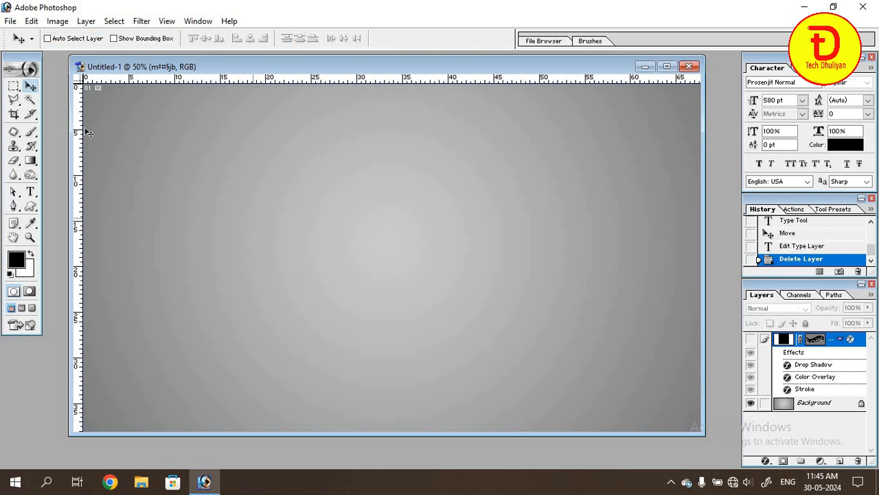
pyautogui.click(32, 193)
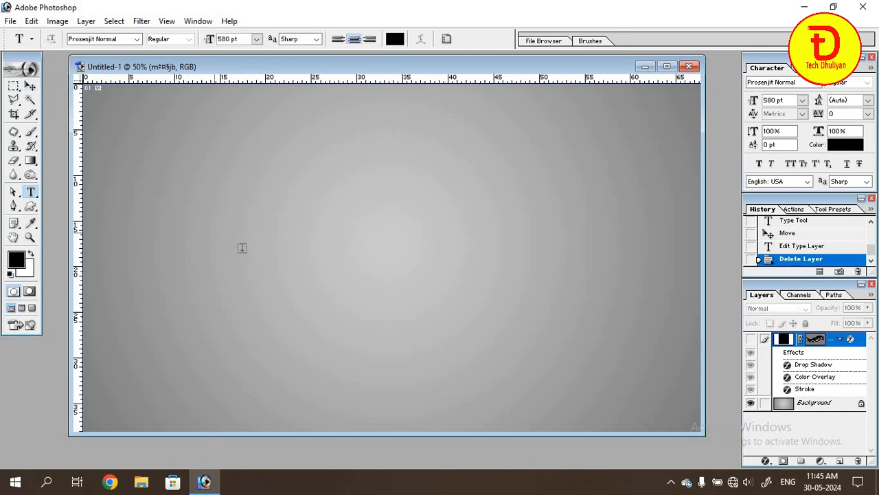
pyautogui.click(256, 250)
pyautogui.click(282, 307)
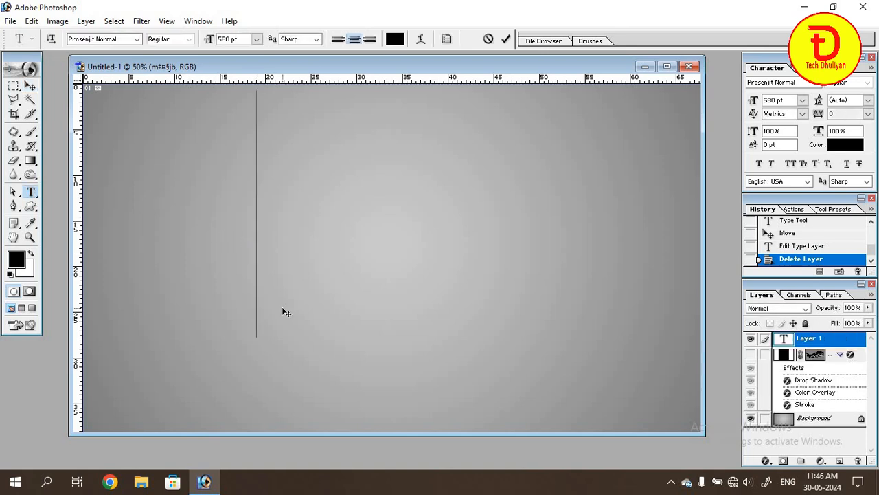
pyautogui.write('s')
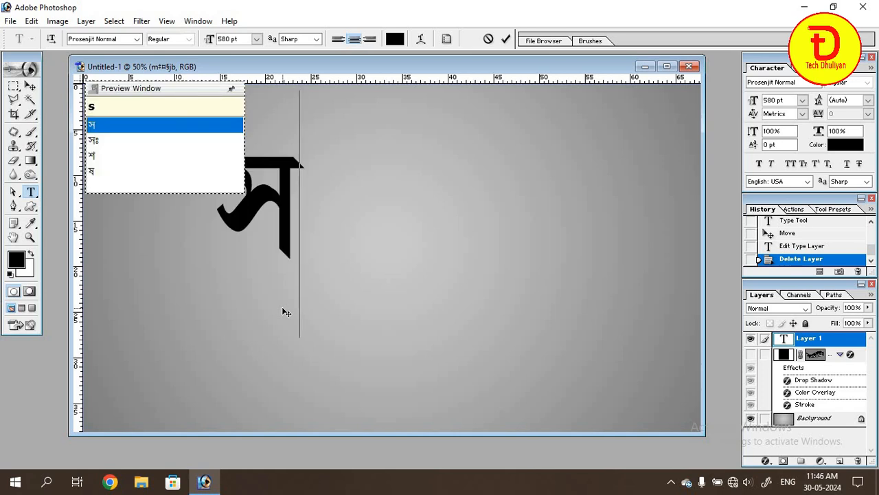
pyautogui.write('omme')
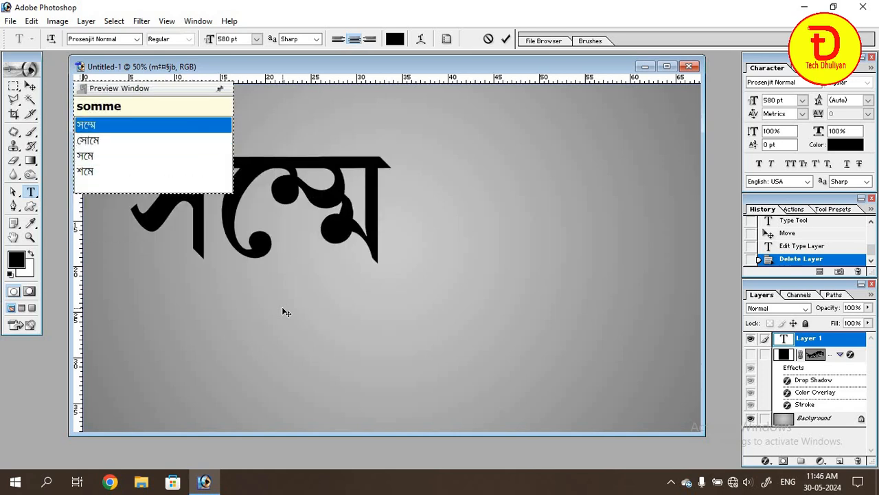
pyautogui.write('lon')
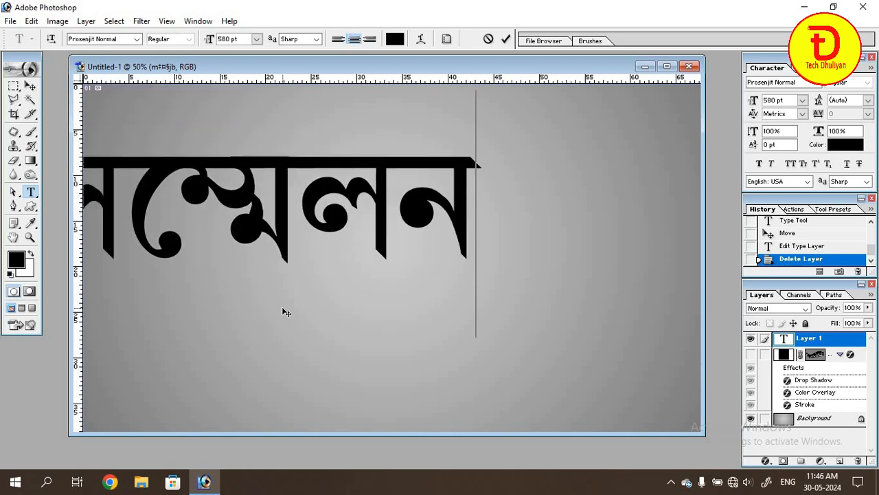
pyautogui.moveTo(341, 357); pyautogui.dragTo(457, 396)
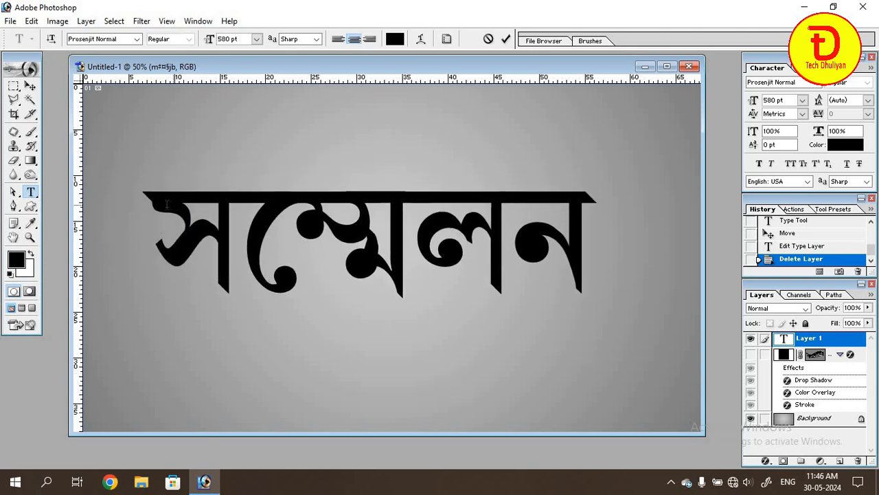
# Warp the whole word with the horizontal Flag style at +50% bend and commit the text.
pyautogui.moveTo(156, 205); pyautogui.dragTo(580, 230)
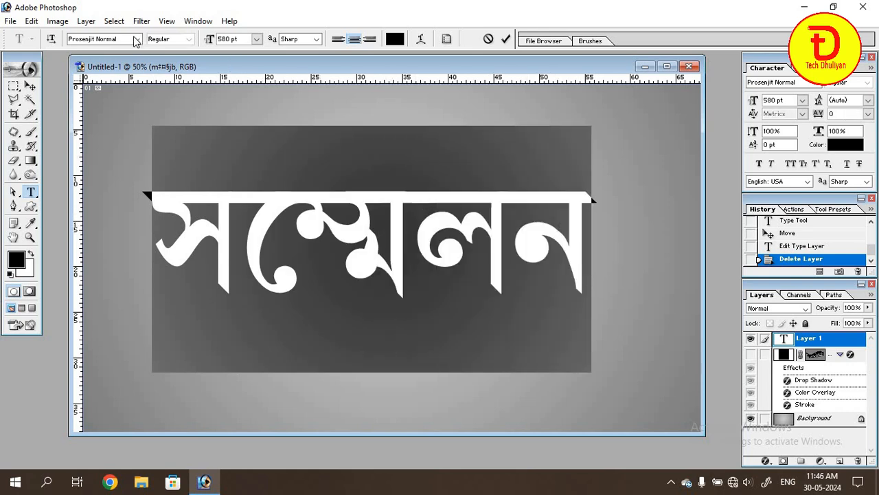
pyautogui.click(421, 42)
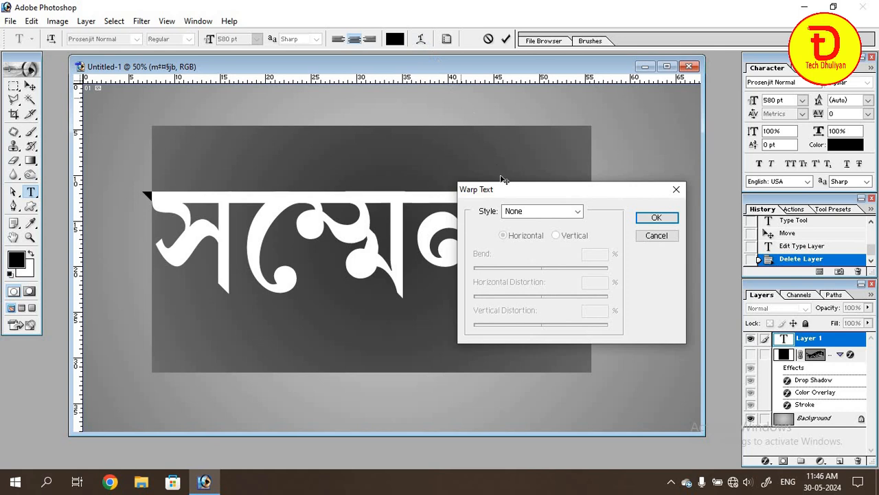
pyautogui.moveTo(499, 195); pyautogui.dragTo(410, 133)
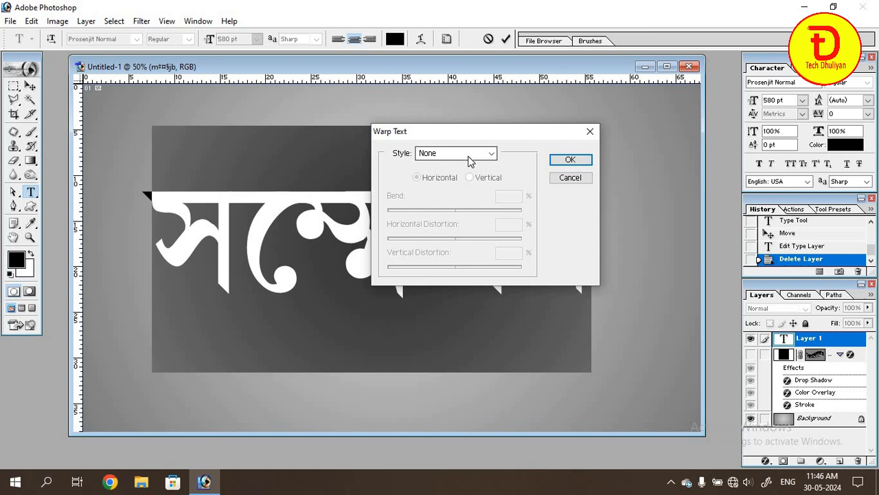
pyautogui.click(491, 156)
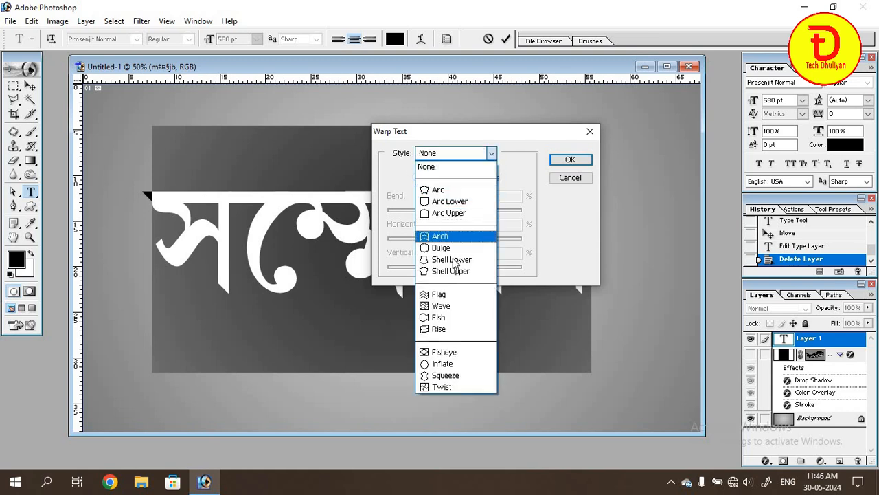
pyautogui.click(450, 296)
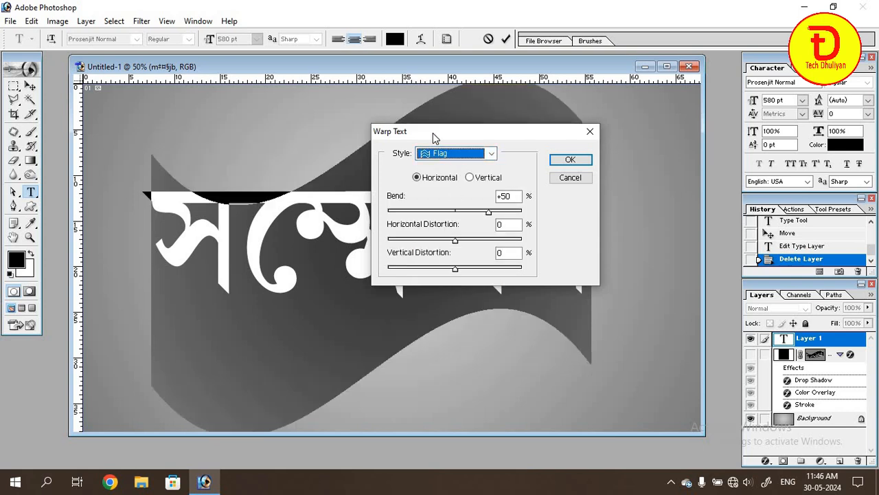
pyautogui.click(570, 160)
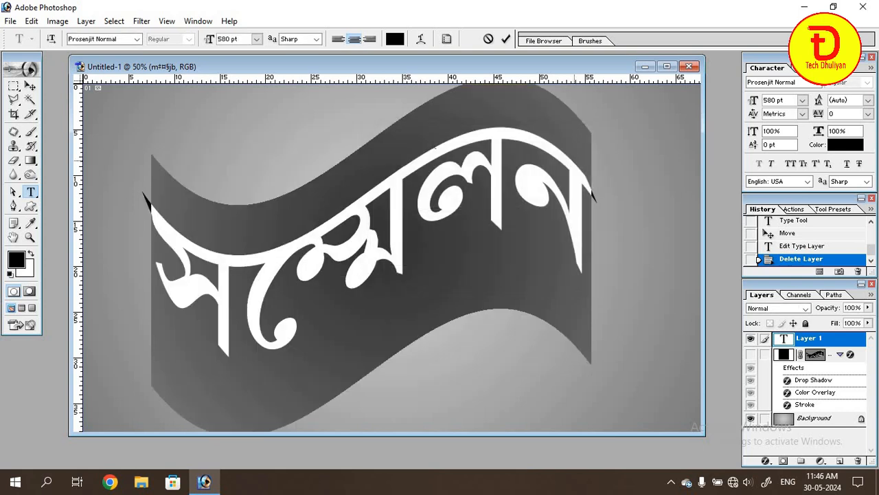
pyautogui.click(32, 88)
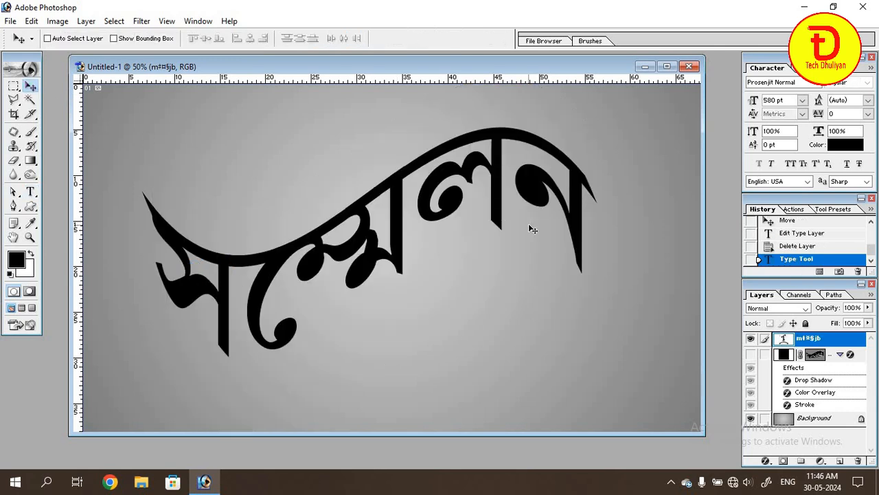
# Stretch the warped word horizontally on both sides to nearly the full canvas width and shift it slightly up.
pyautogui.hotkey('ctrl', 't')
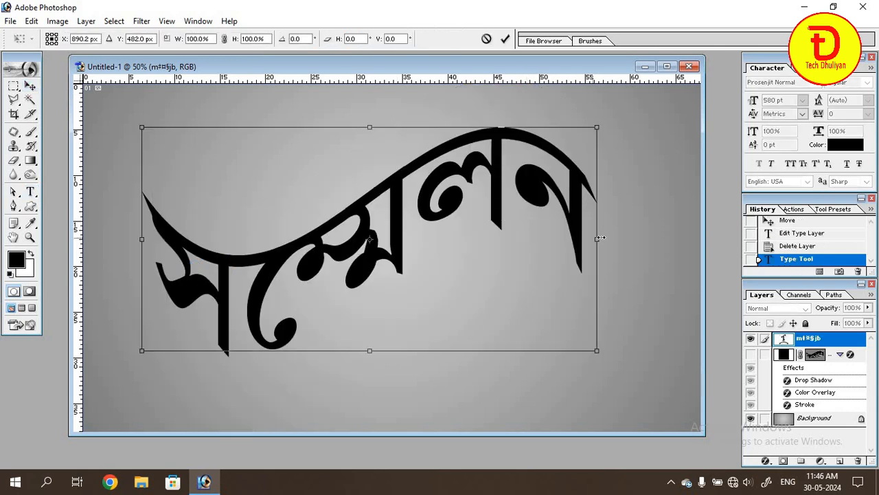
pyautogui.moveTo(601, 238); pyautogui.dragTo(685, 241)
pyautogui.moveTo(129, 235); pyautogui.dragTo(88, 237)
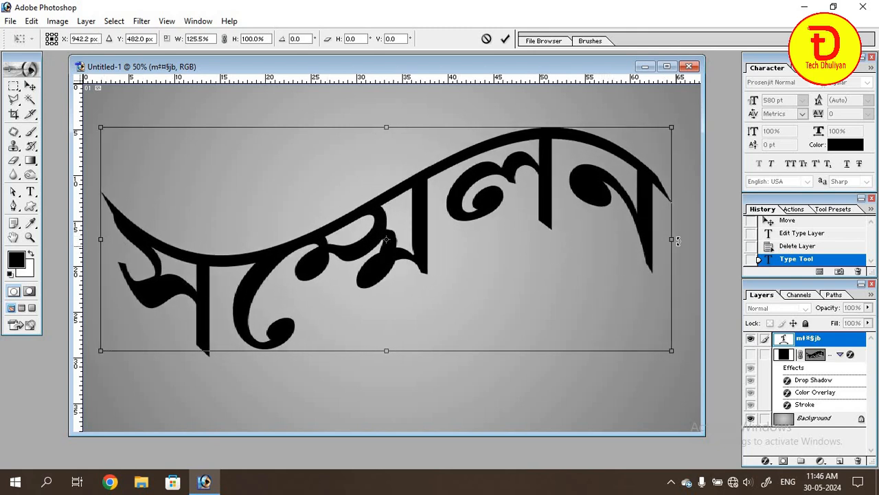
pyautogui.moveTo(678, 240); pyautogui.dragTo(684, 240)
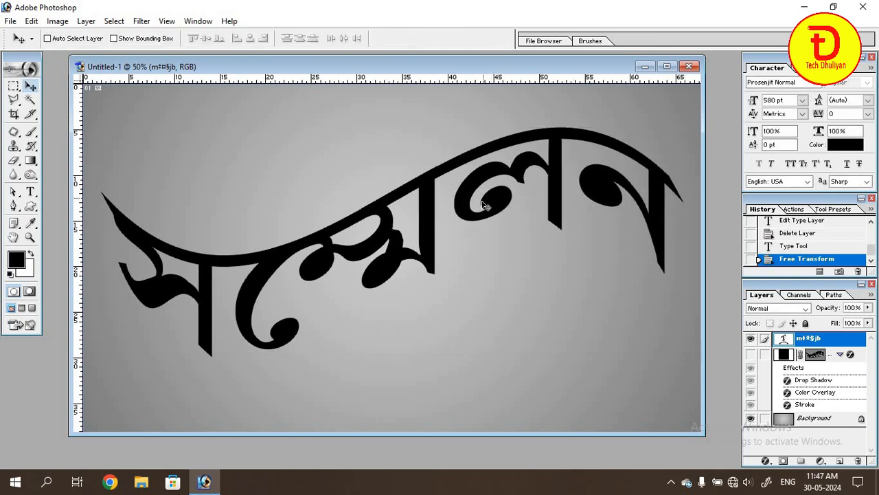
pyautogui.moveTo(484, 205); pyautogui.dragTo(479, 200)
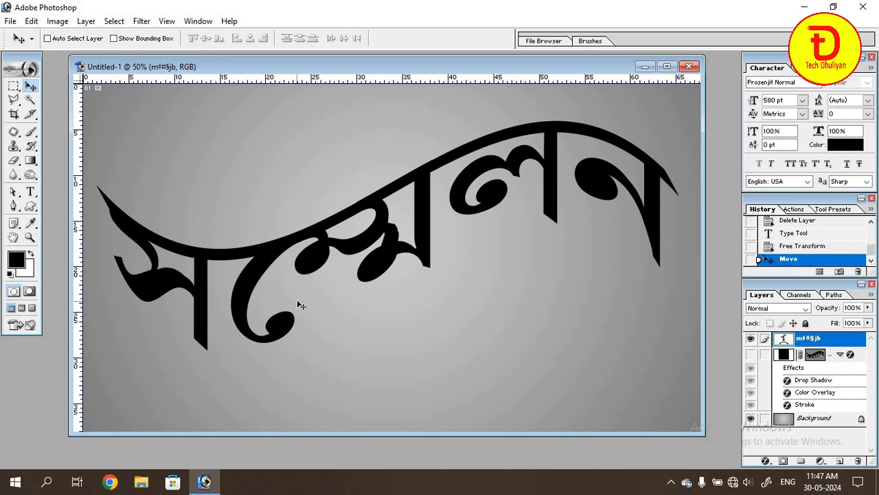
# Stretch the warped word vertically to about 105.5% height and nudge it slightly upward.
pyautogui.hotkey('ctrl', 't')
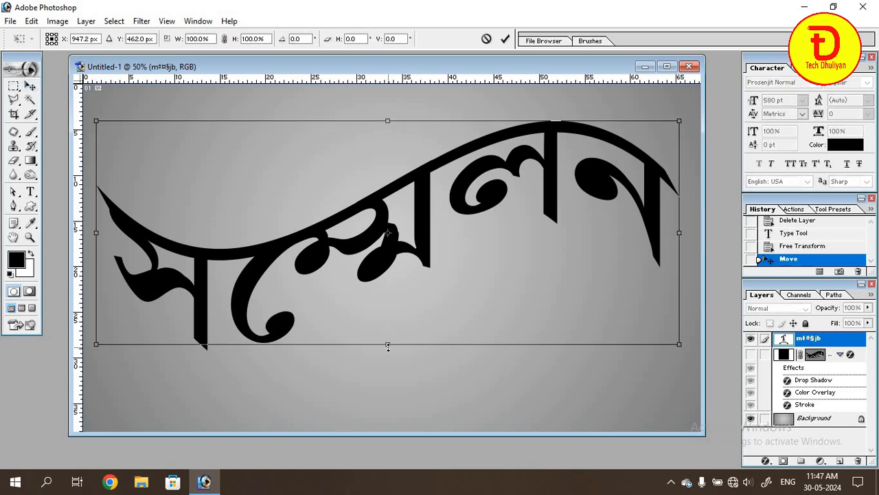
pyautogui.moveTo(389, 346); pyautogui.dragTo(389, 358)
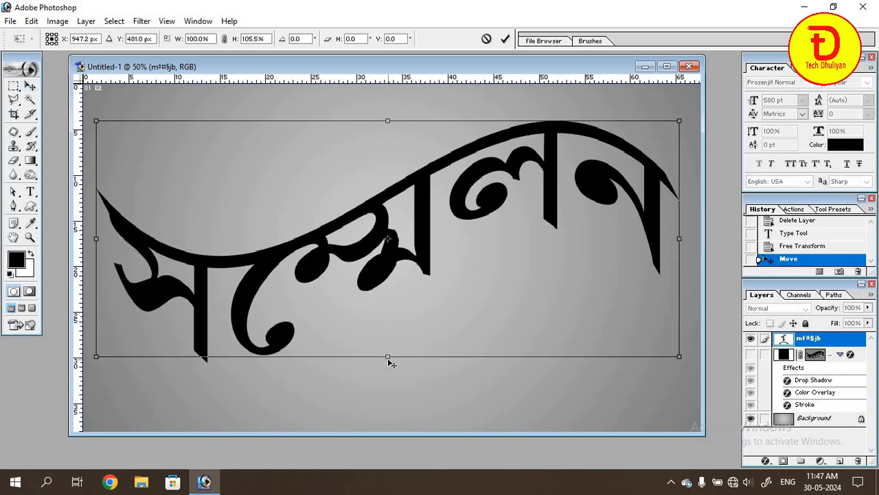
pyautogui.press('Return')
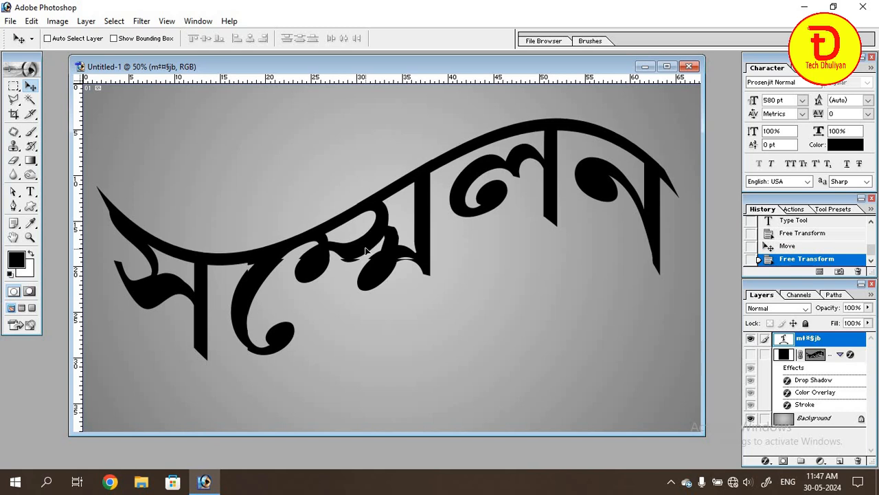
pyautogui.moveTo(366, 251); pyautogui.dragTo(366, 248)
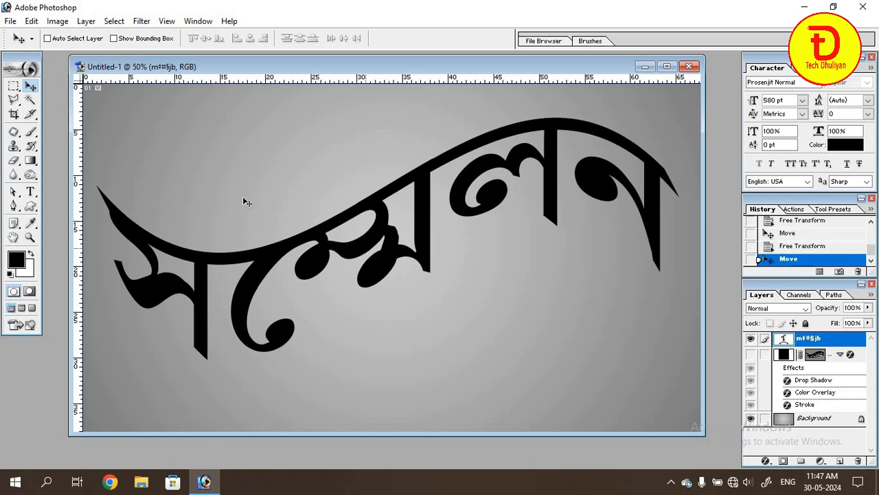
# Convert the warped text layer to an editable shape.
pyautogui.click(86, 22)
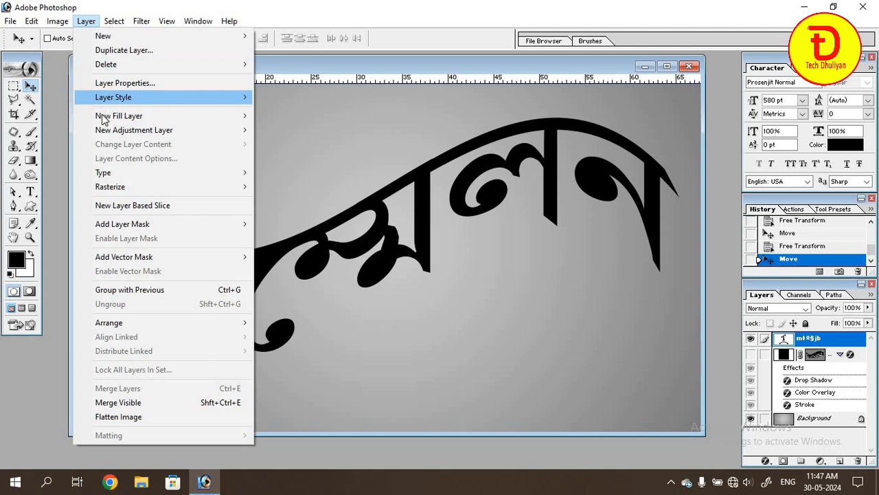
pyautogui.moveTo(119, 173)
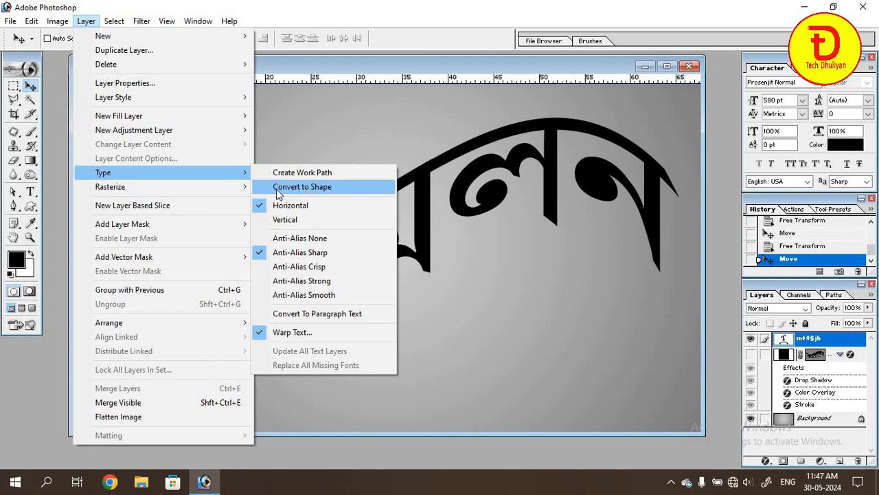
pyautogui.click(339, 188)
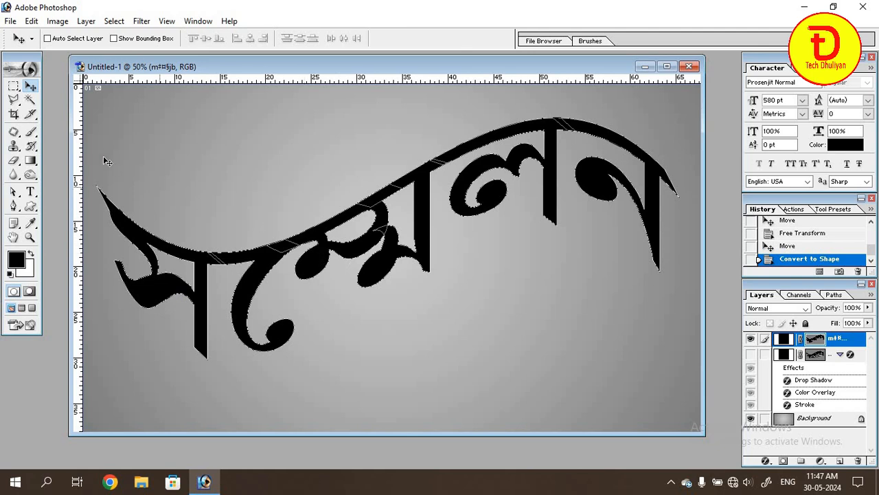
# Delete the anchor points of the round curl at the lower end of the second letter's hook with the Direct Selection tool.
pyautogui.click(15, 195)
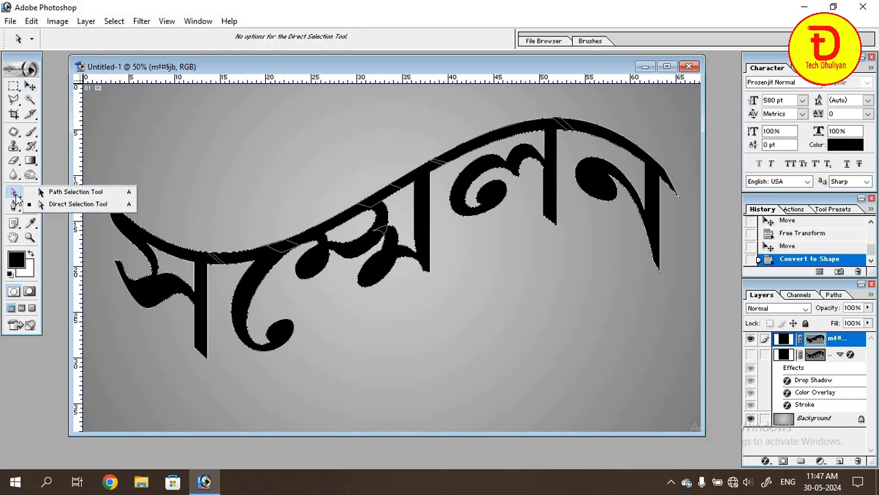
pyautogui.click(55, 206)
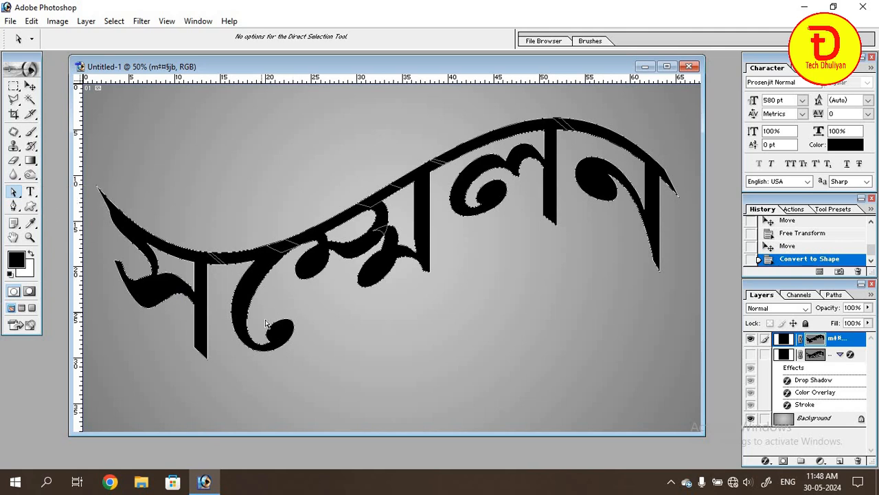
pyautogui.moveTo(266, 323); pyautogui.dragTo(316, 374)
pyautogui.moveTo(314, 304); pyautogui.dragTo(263, 344)
pyautogui.press('Delete')
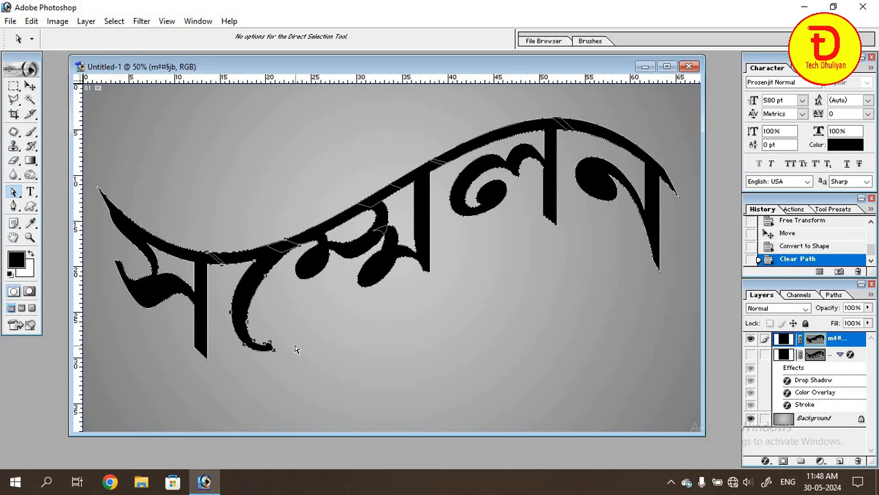
# Extend the hook's cut end into a long thin tail by moving its end anchor point to beneath the last letter.
pyautogui.click(270, 343)
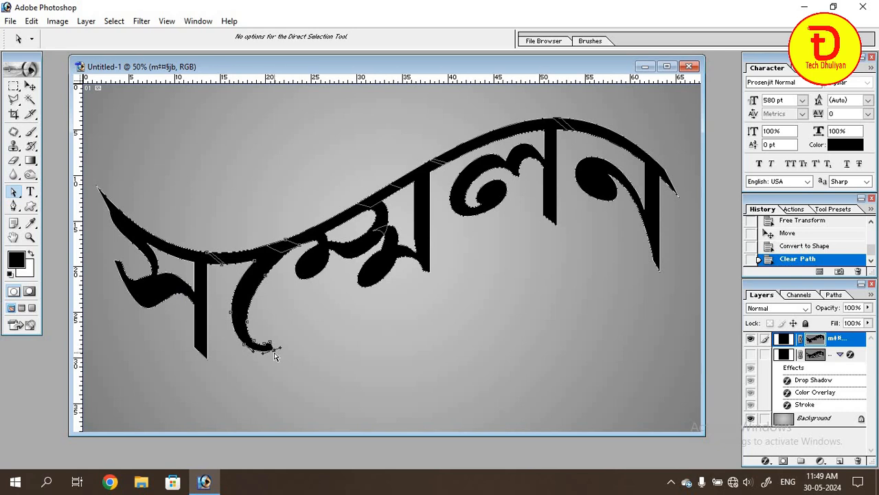
pyautogui.press('super+plus')
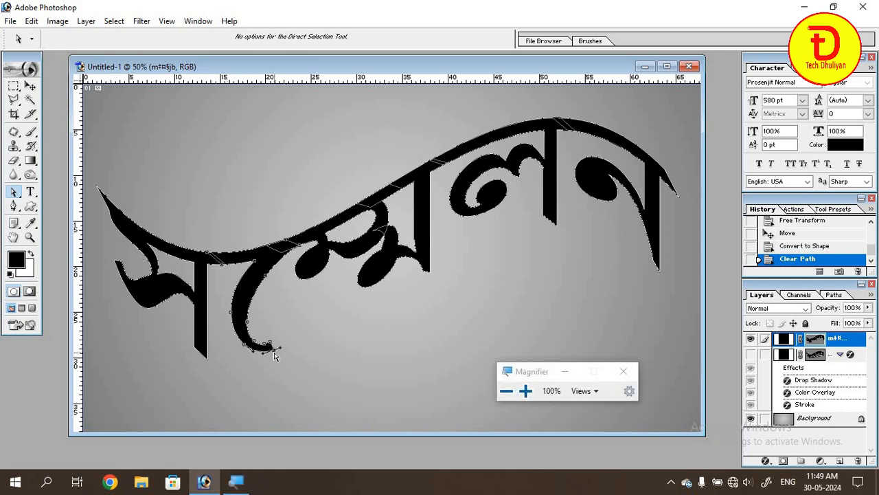
pyautogui.press('super+plus')
pyautogui.press('super+plus')
pyautogui.press('super+plus')
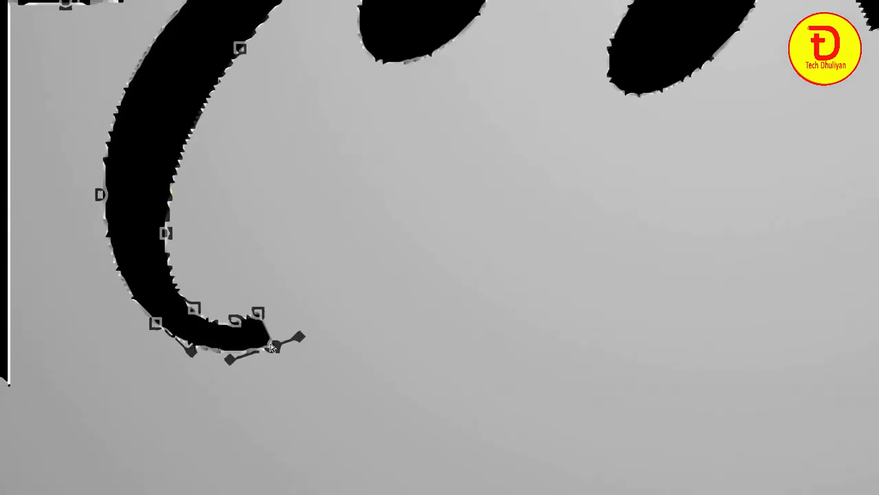
pyautogui.moveTo(270, 343); pyautogui.dragTo(404, 311)
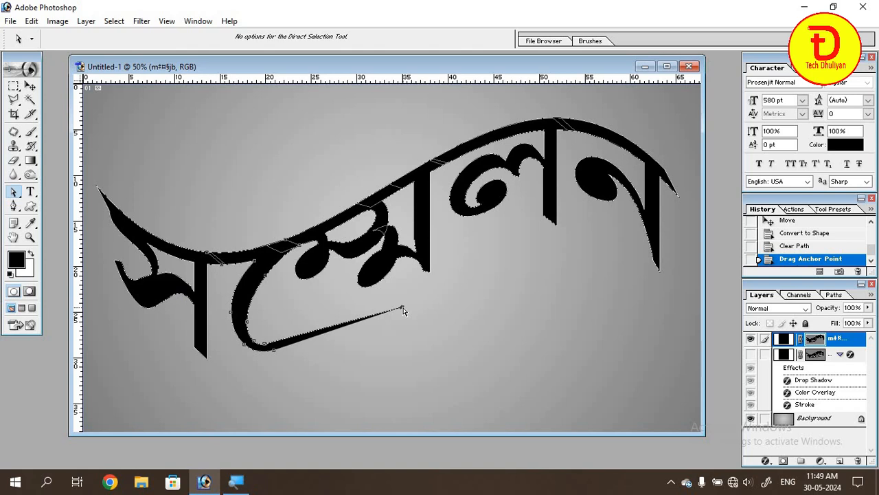
pyautogui.moveTo(403, 308); pyautogui.dragTo(618, 239)
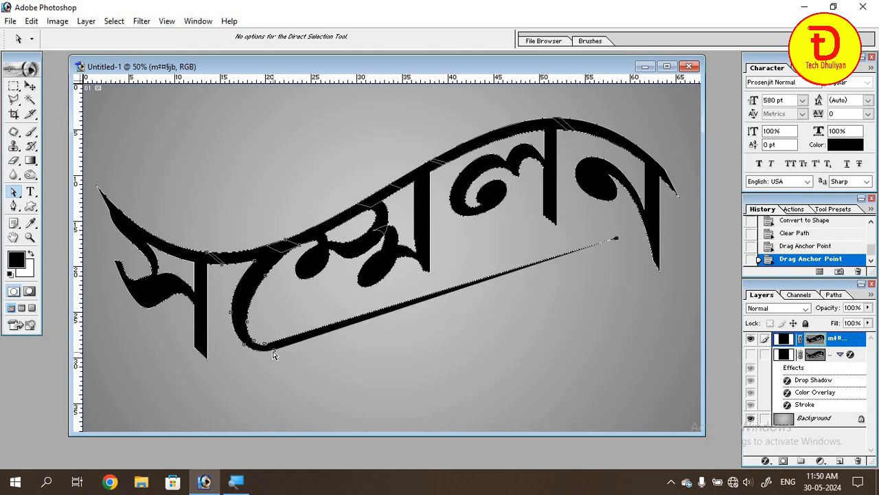
# Widen the tail into a wedge by moving the hook's lower anchor point below its tip, and extend the tip slightly outward.
pyautogui.moveTo(272, 352)
pyautogui.mouseDown()
pyautogui.moveTo(308, 361)
pyautogui.moveTo(509, 348)
pyautogui.moveTo(574, 297)
pyautogui.moveTo(617, 277)
pyautogui.moveTo(631, 288)
pyautogui.moveTo(596, 289)
pyautogui.mouseUp()
pyautogui.moveTo(608, 285); pyautogui.dragTo(610, 282)
pyautogui.moveTo(617, 241); pyautogui.dragTo(635, 233)
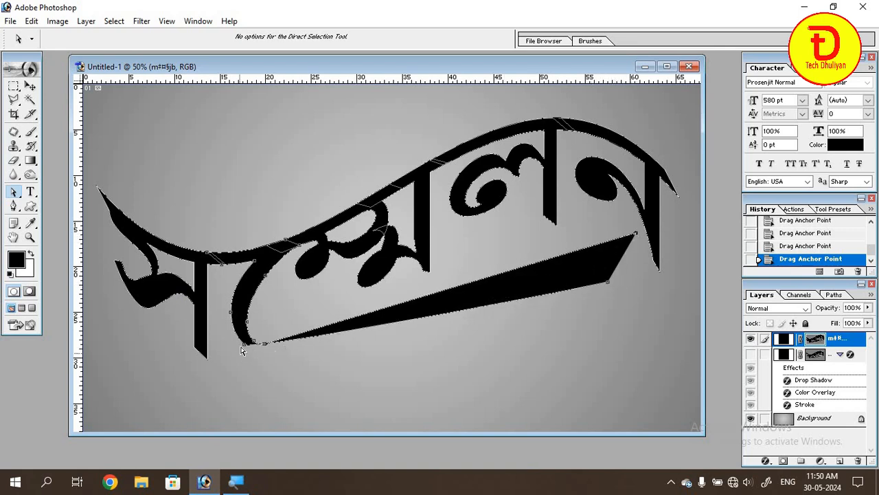
# Round the hook's lower bend into the tail, and bow the tail's lower edge outward with an added anchor point.
pyautogui.moveTo(246, 345)
pyautogui.mouseDown()
pyautogui.moveTo(255, 359)
pyautogui.moveTo(276, 361)
pyautogui.moveTo(236, 351)
pyautogui.mouseUp()
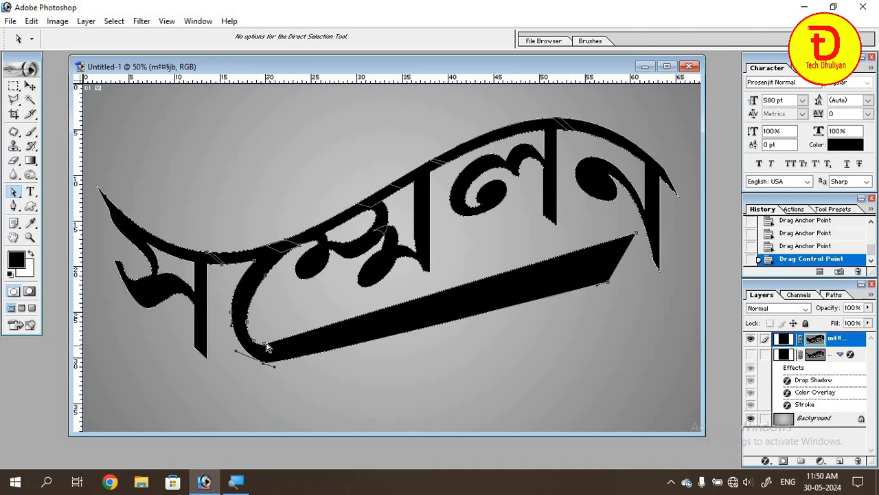
pyautogui.click(266, 344)
pyautogui.click(13, 207)
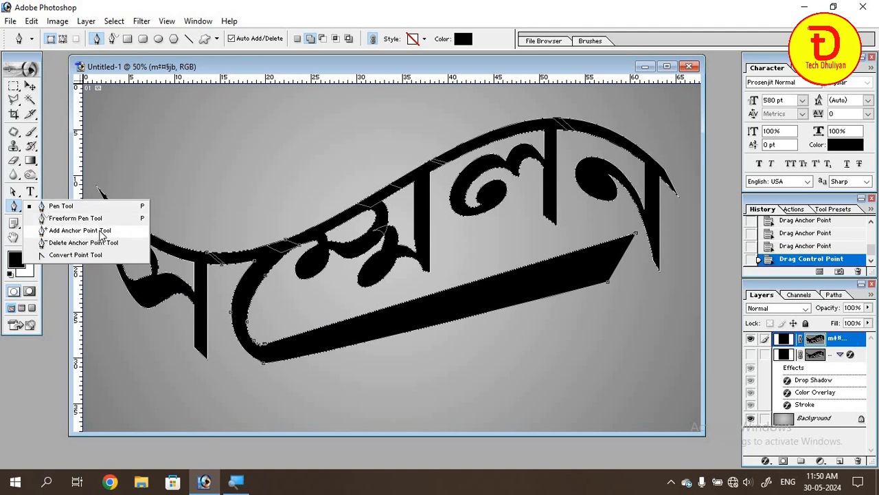
pyautogui.click(101, 235)
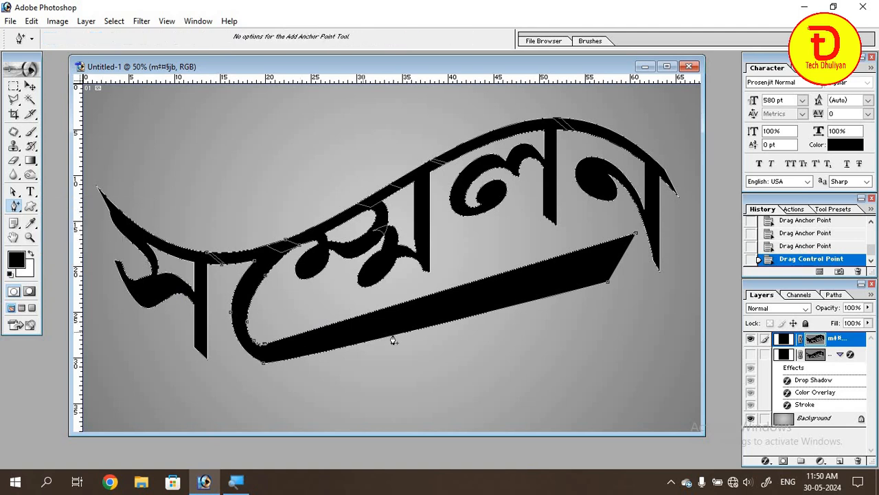
pyautogui.moveTo(419, 335); pyautogui.dragTo(449, 345)
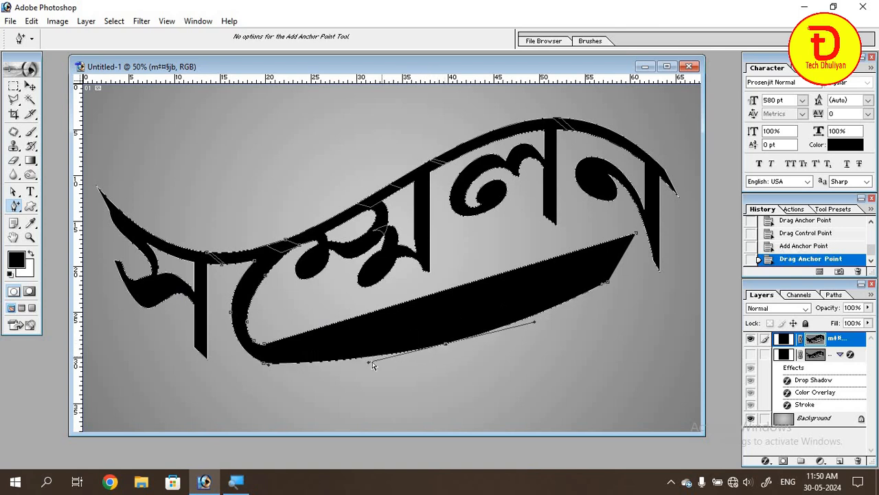
# Smooth the hook's transition into the tail by shifting its lower anchor points along the tail and curving the upper edge near the bend.
pyautogui.click(262, 364)
pyautogui.moveTo(267, 364); pyautogui.dragTo(256, 343)
pyautogui.click(263, 364)
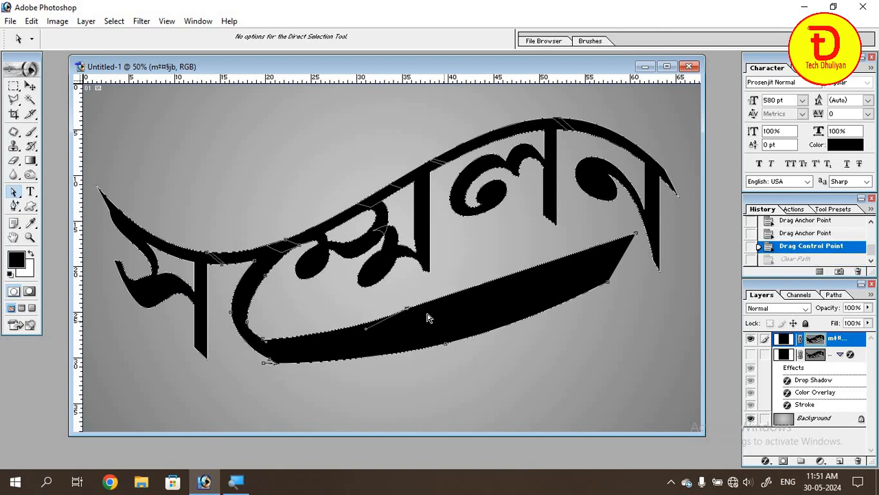
pyautogui.moveTo(408, 312); pyautogui.dragTo(535, 256)
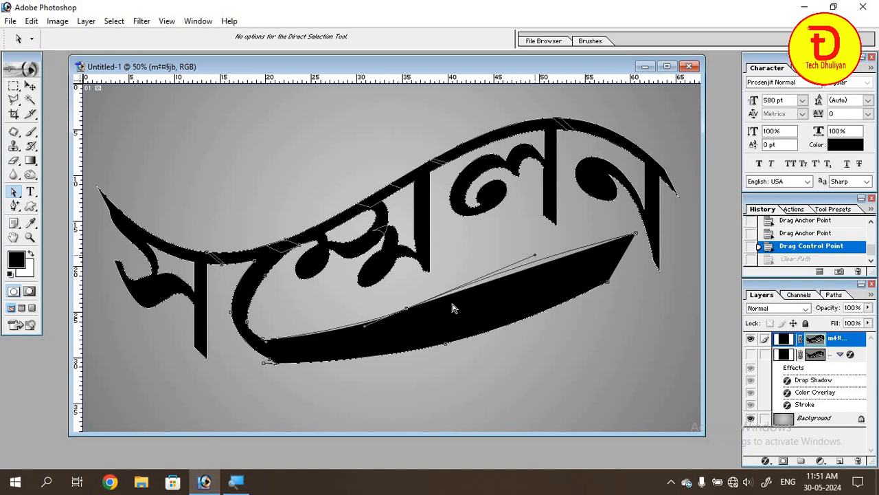
pyautogui.moveTo(408, 313); pyautogui.dragTo(325, 359)
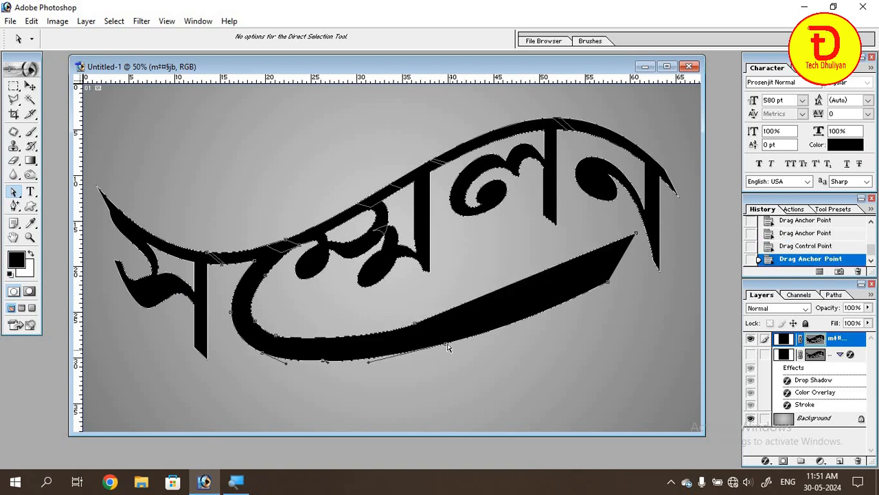
# Shape the tail's upper edge into an S-curve by raising its middle anchor point and steepening its direction handles.
pyautogui.moveTo(446, 343); pyautogui.dragTo(455, 272)
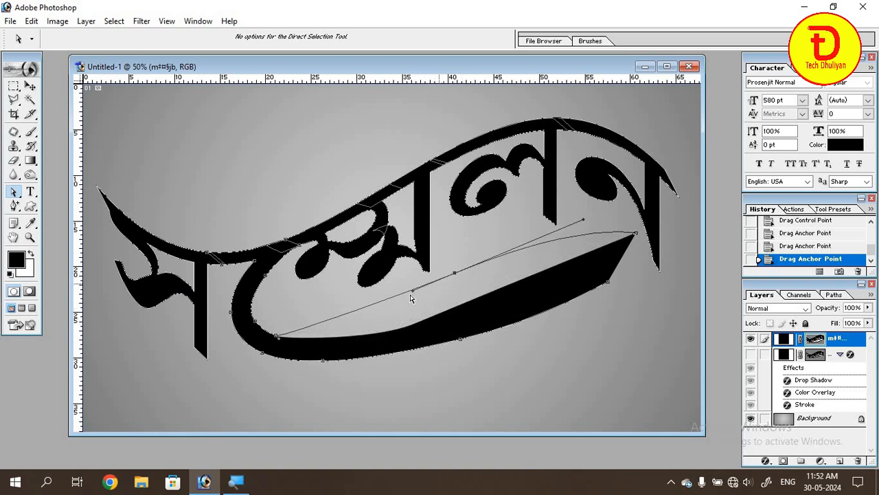
pyautogui.moveTo(413, 296); pyautogui.dragTo(371, 341)
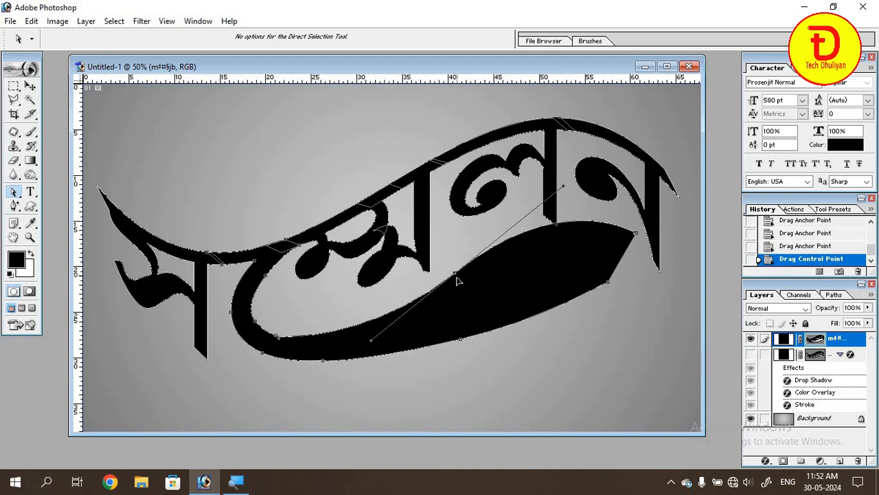
pyautogui.moveTo(457, 280); pyautogui.dragTo(461, 290)
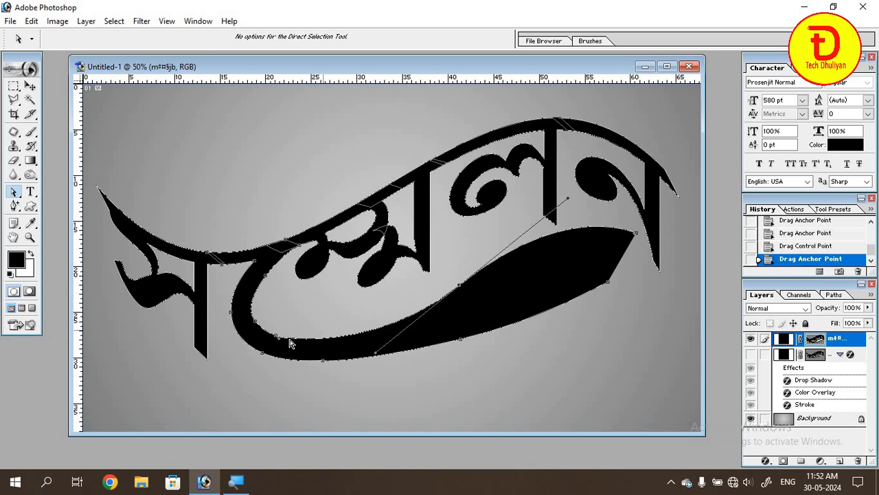
pyautogui.moveTo(277, 343); pyautogui.dragTo(300, 351)
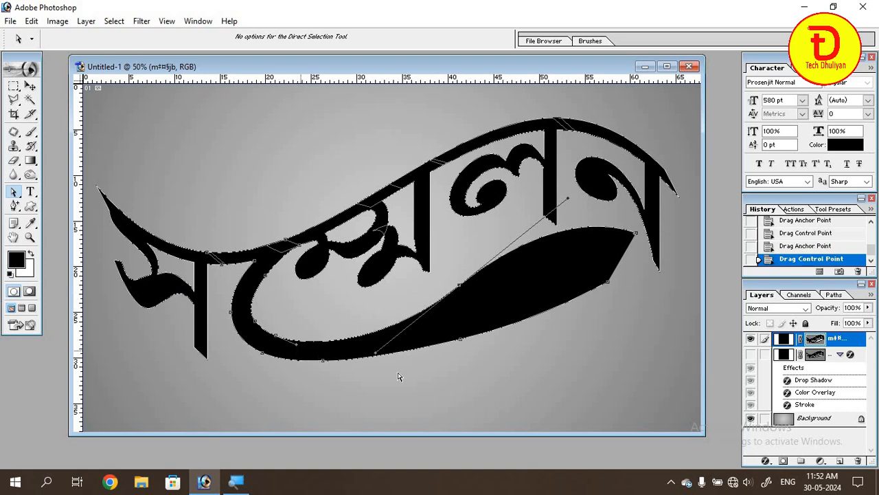
# Curve the tail's lower edge to follow the upper S-curve, and refine the anchor points around the bend into an even swoosh.
pyautogui.click(460, 344)
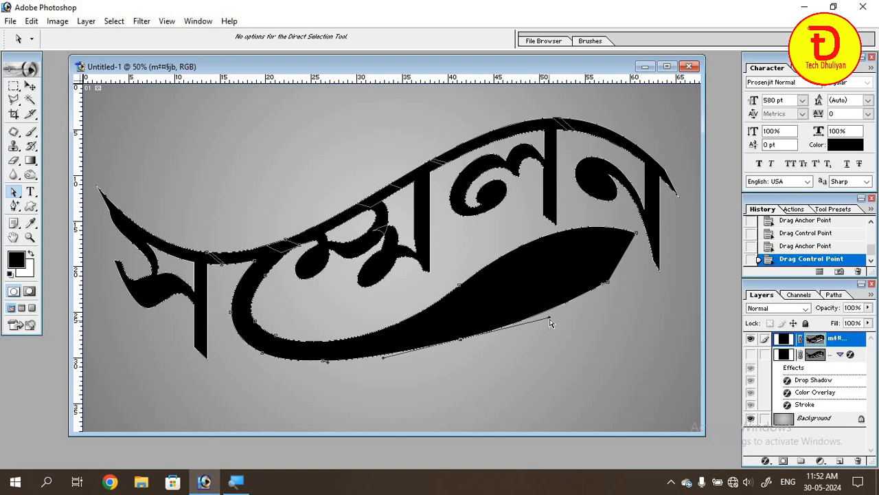
pyautogui.moveTo(550, 312); pyautogui.dragTo(568, 218)
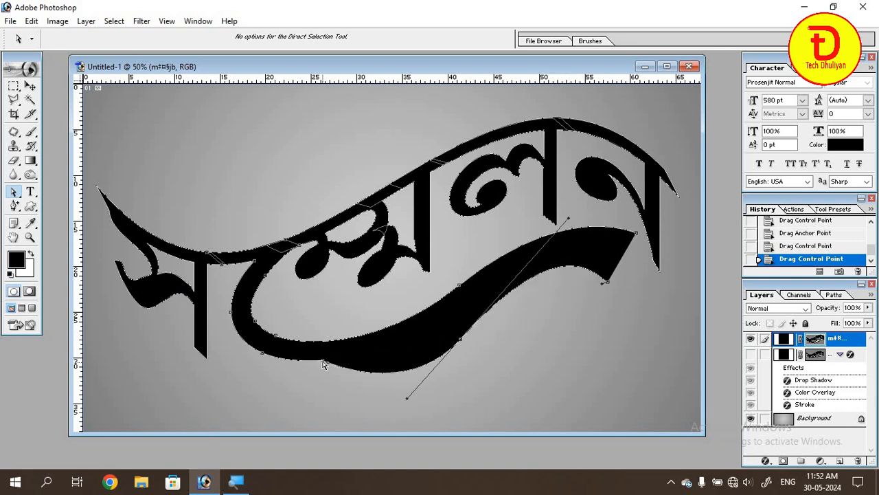
pyautogui.moveTo(323, 361); pyautogui.dragTo(316, 369)
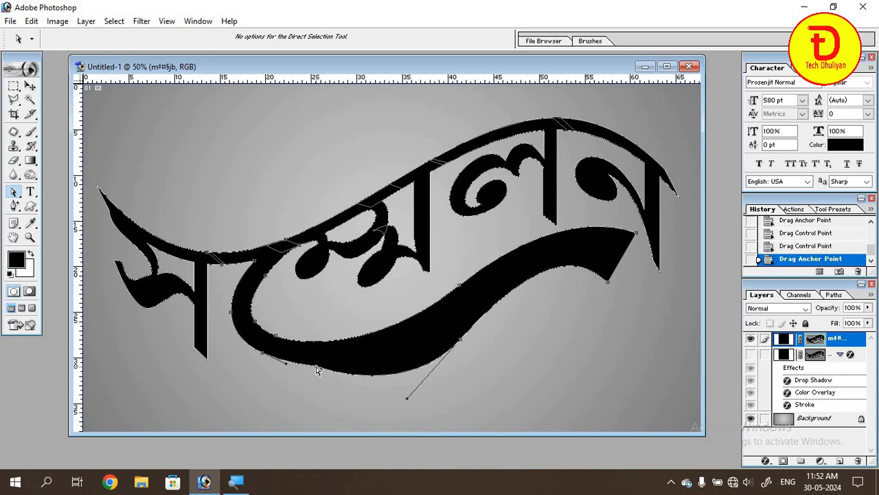
pyautogui.press('-')
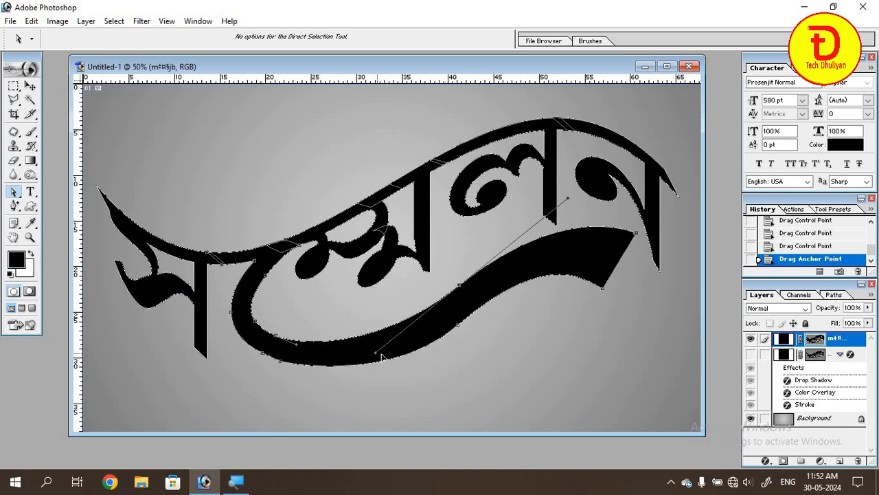
pyautogui.moveTo(383, 356)
pyautogui.mouseDown()
pyautogui.moveTo(392, 352)
pyautogui.moveTo(386, 348)
pyautogui.mouseUp()
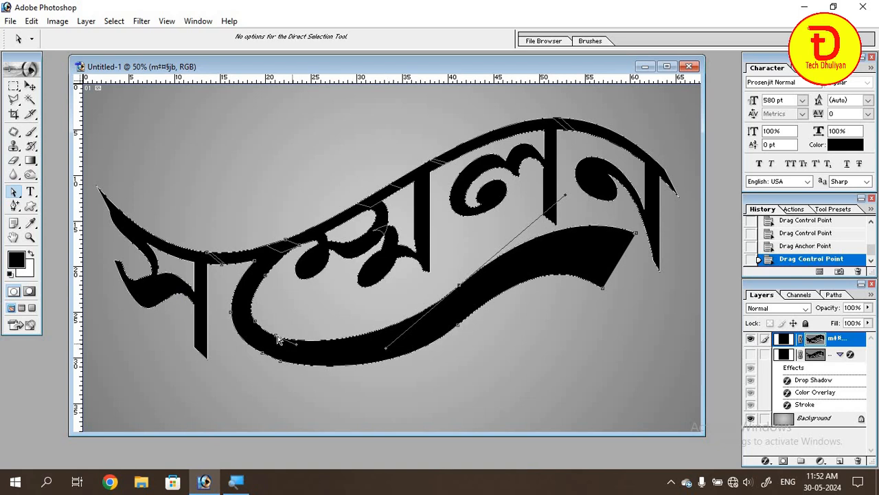
pyautogui.moveTo(280, 339); pyautogui.dragTo(292, 348)
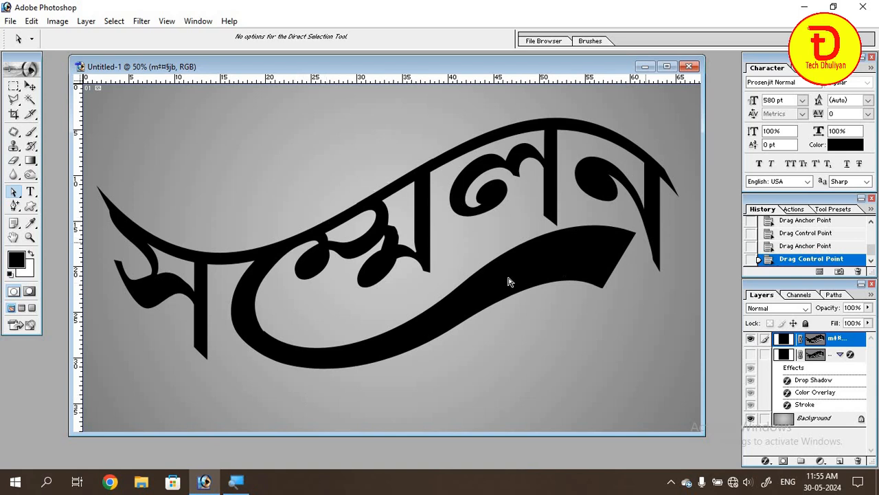
# Add a red Color Overlay at 100% opacity to the reshaped lettering layer.
pyautogui.click(30, 85)
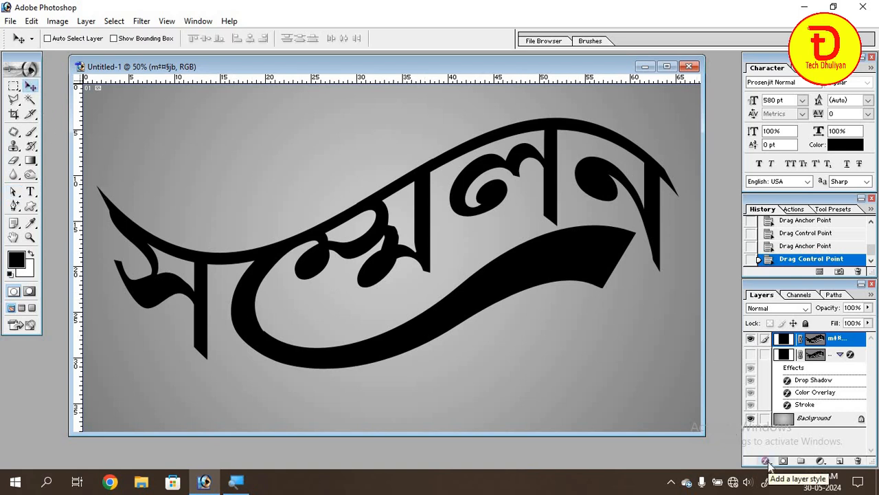
pyautogui.click(767, 461)
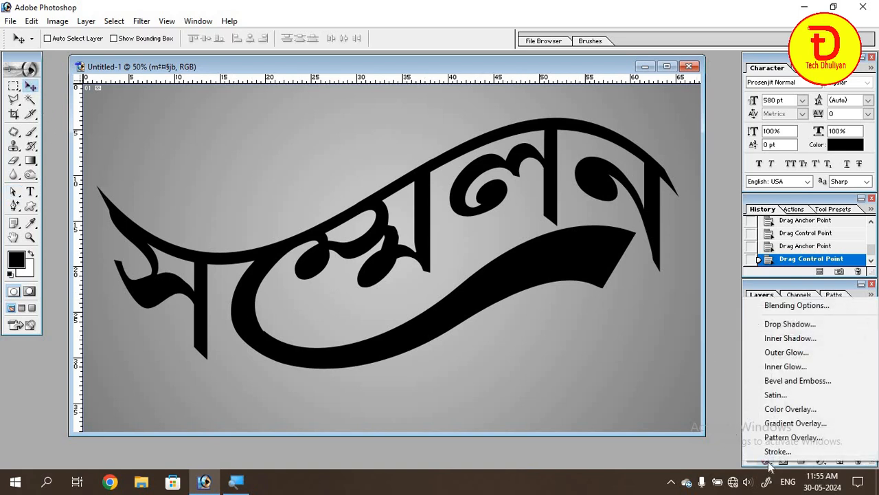
pyautogui.click(779, 411)
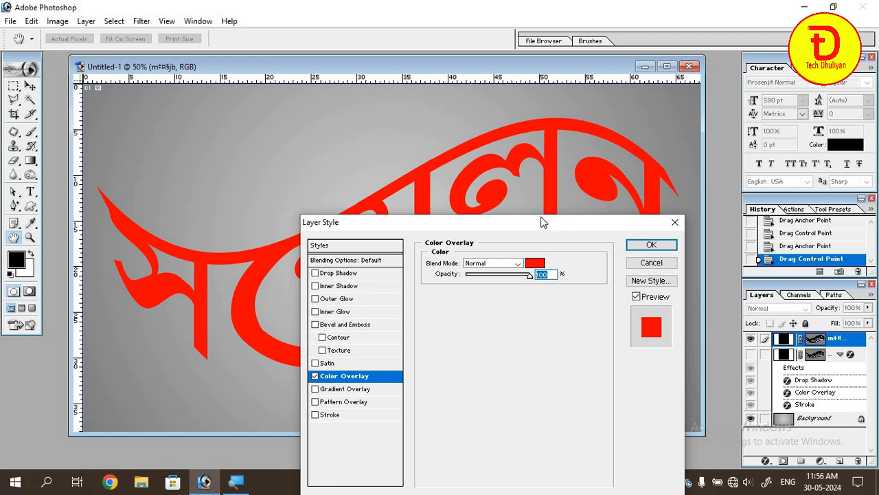
pyautogui.moveTo(552, 224); pyautogui.dragTo(638, 185)
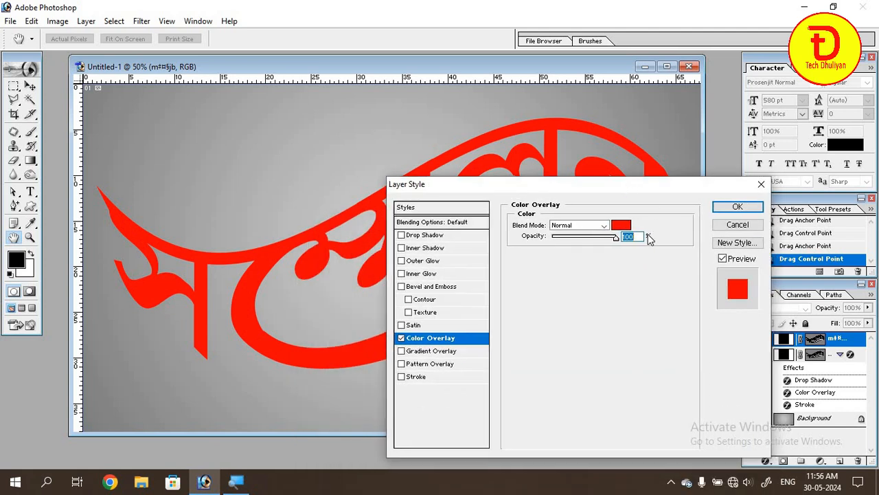
# Add a white outside Stroke (FFFFFF) to the lettering and increase its size slightly.
pyautogui.click(403, 377)
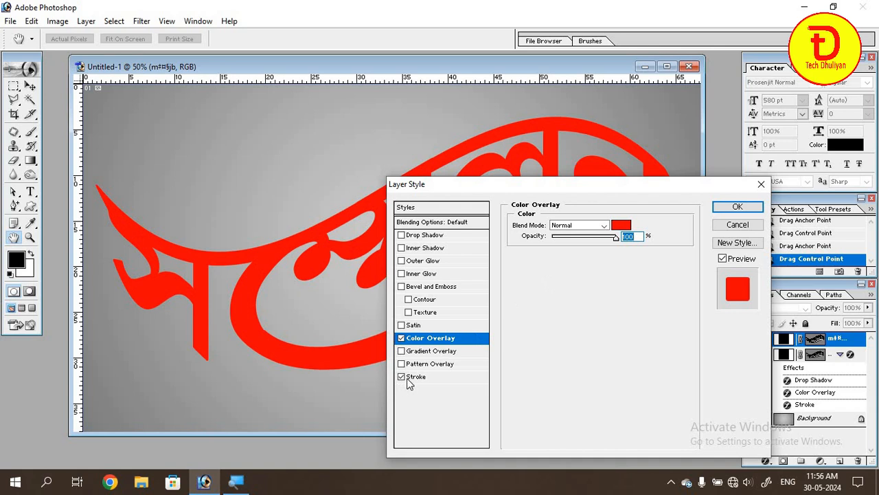
pyautogui.click(414, 377)
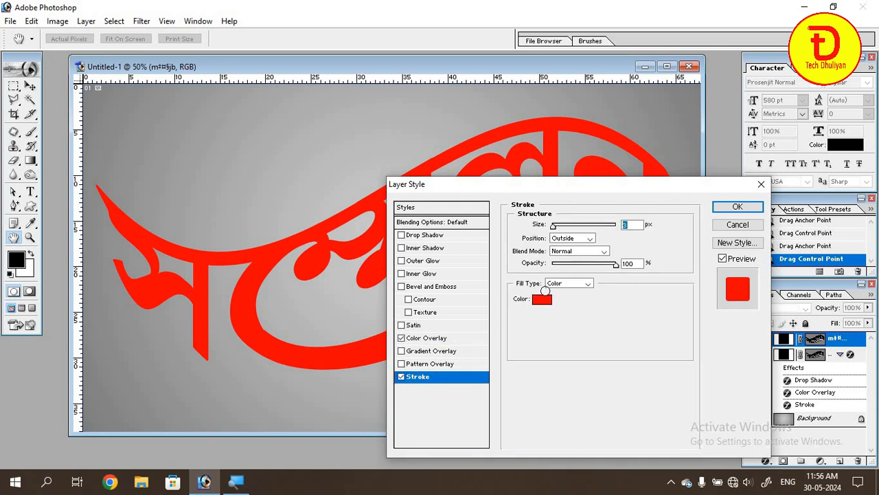
pyautogui.click(543, 300)
pyautogui.moveTo(536, 181); pyautogui.dragTo(501, 141)
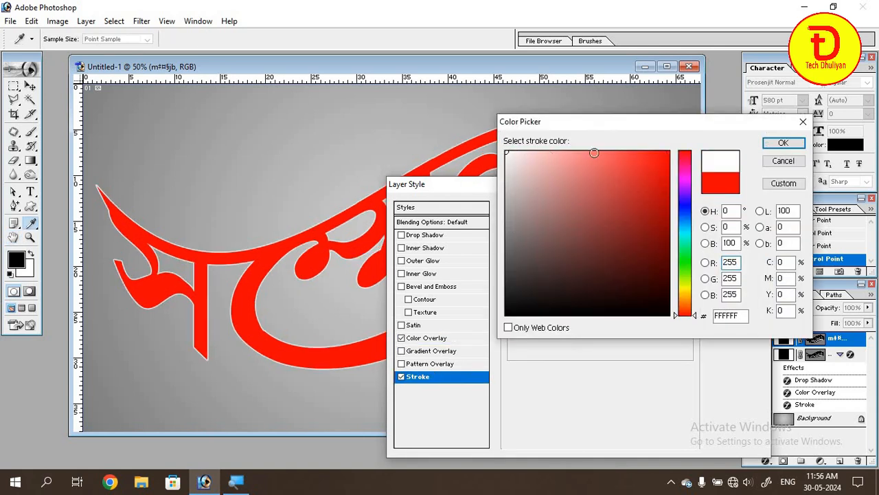
pyautogui.click(781, 143)
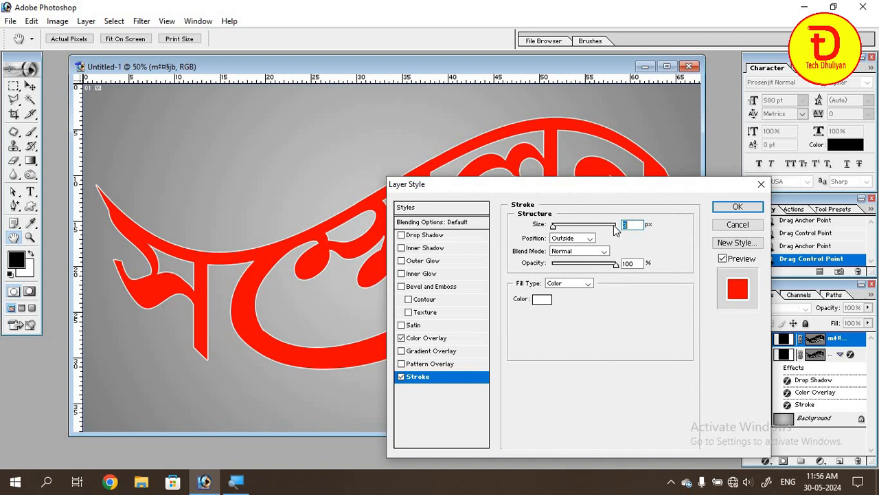
pyautogui.moveTo(554, 229); pyautogui.dragTo(557, 230)
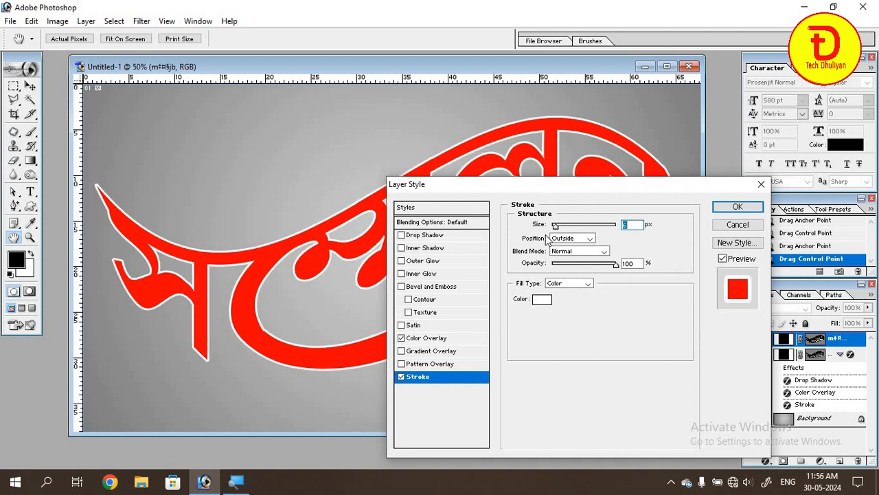
# Add a Drop Shadow with 100% opacity, 100% spread, 0 px distance and a size of about 13 px.
pyautogui.click(428, 238)
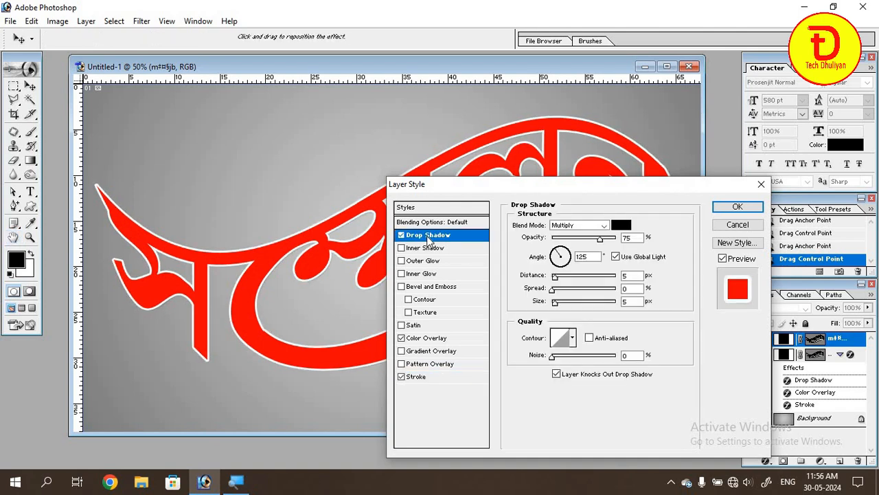
pyautogui.moveTo(600, 239); pyautogui.dragTo(627, 244)
pyautogui.moveTo(553, 291); pyautogui.dragTo(617, 293)
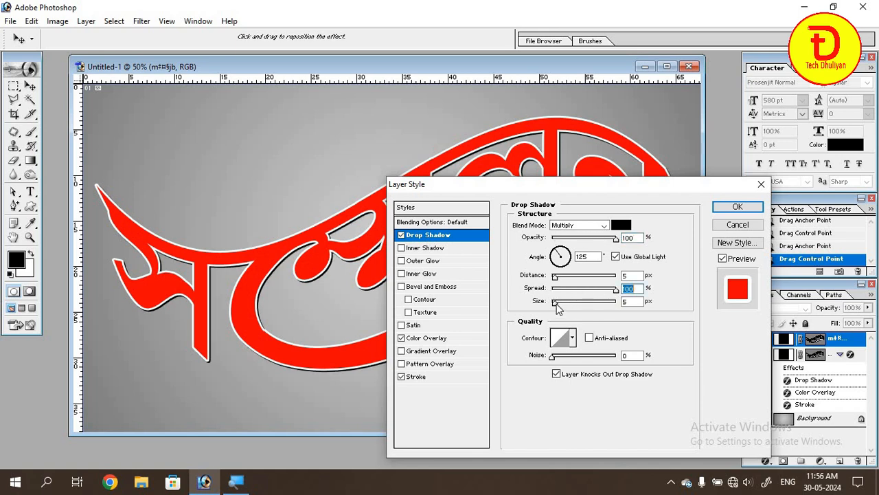
pyautogui.moveTo(556, 303); pyautogui.dragTo(551, 276)
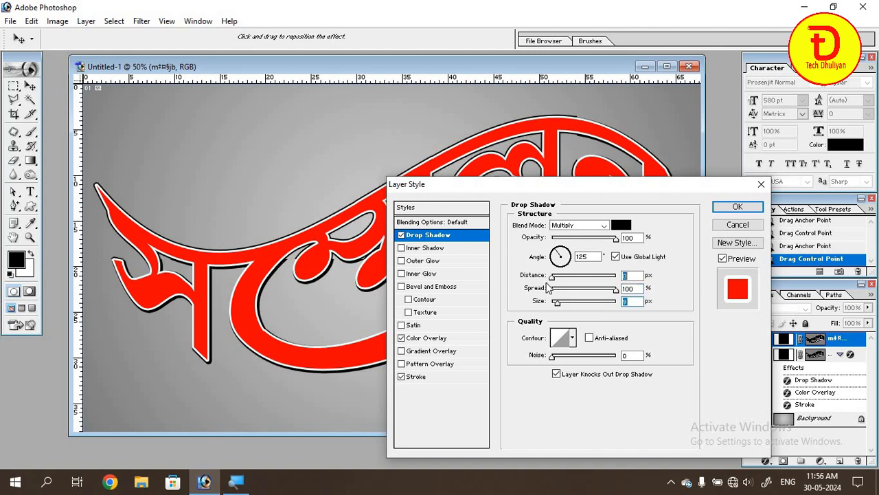
pyautogui.click(559, 304)
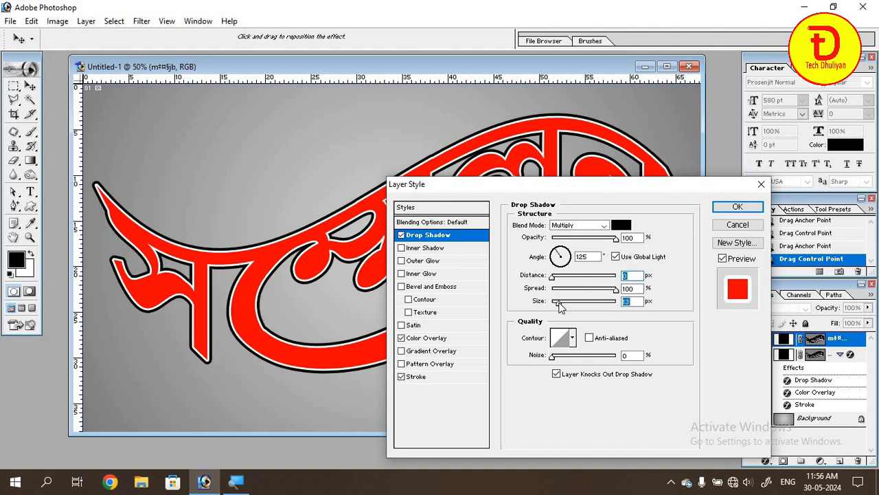
pyautogui.moveTo(559, 303); pyautogui.dragTo(558, 305)
# Set the drop shadow's colour to red with an R value of 255, and apply the layer style.
pyautogui.click(621, 226)
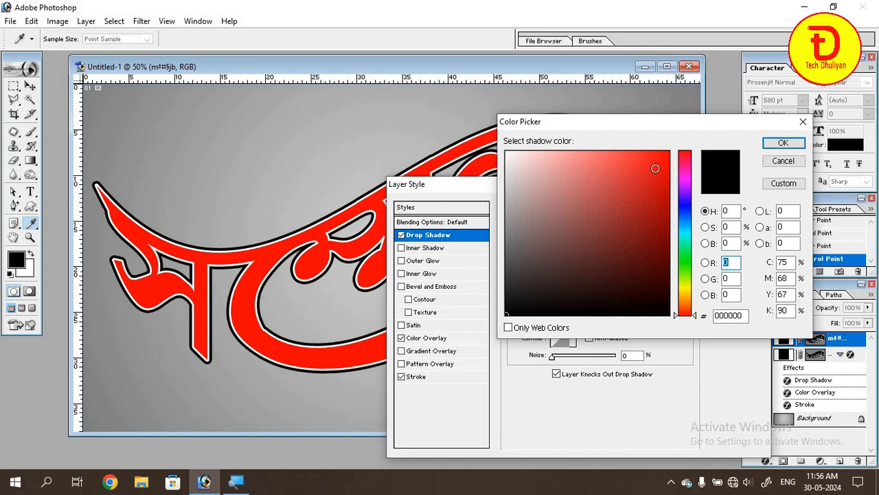
pyautogui.write('255')
pyautogui.click(781, 144)
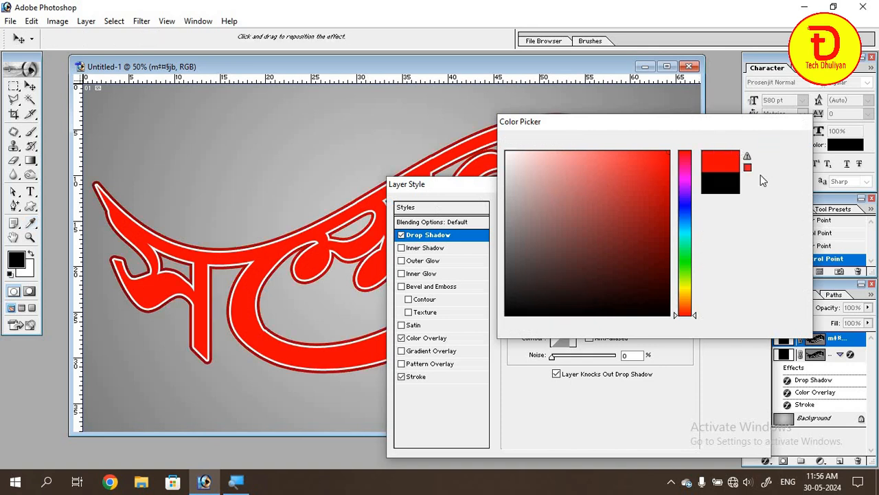
pyautogui.click(735, 207)
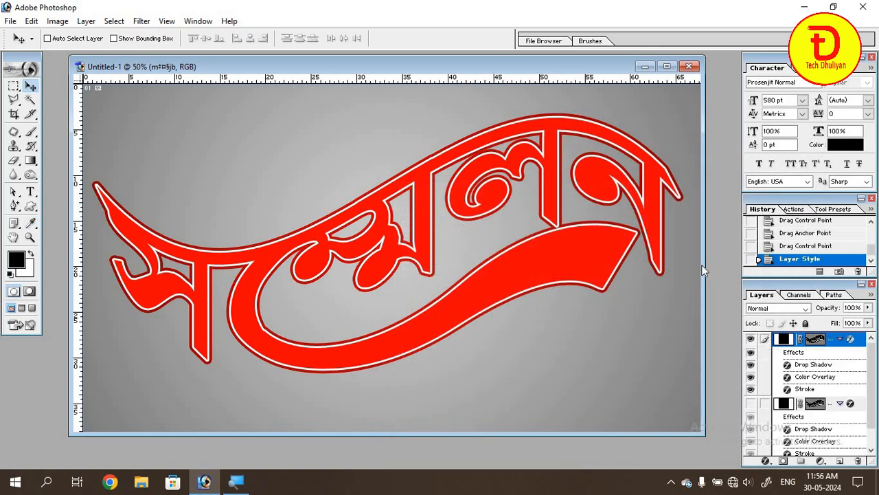